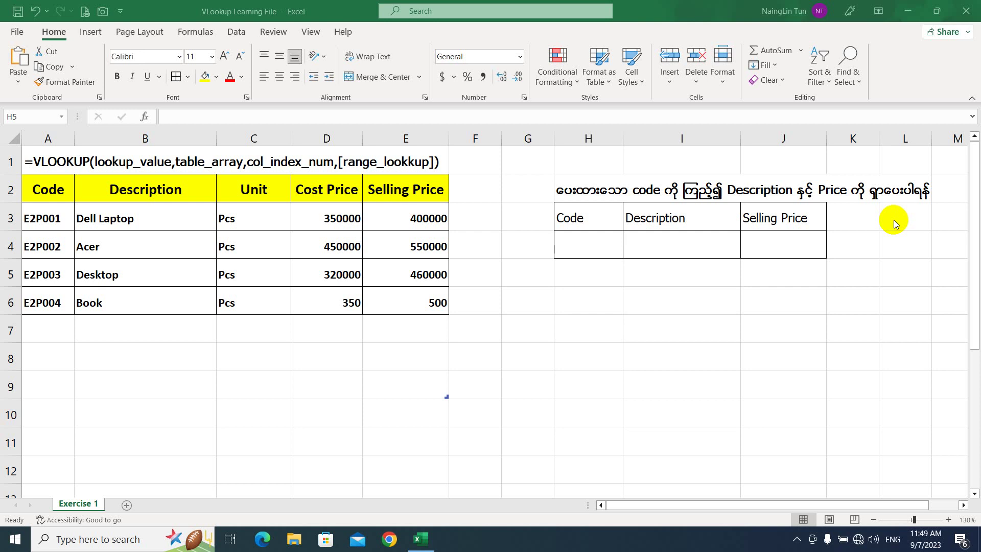
click(310, 334)
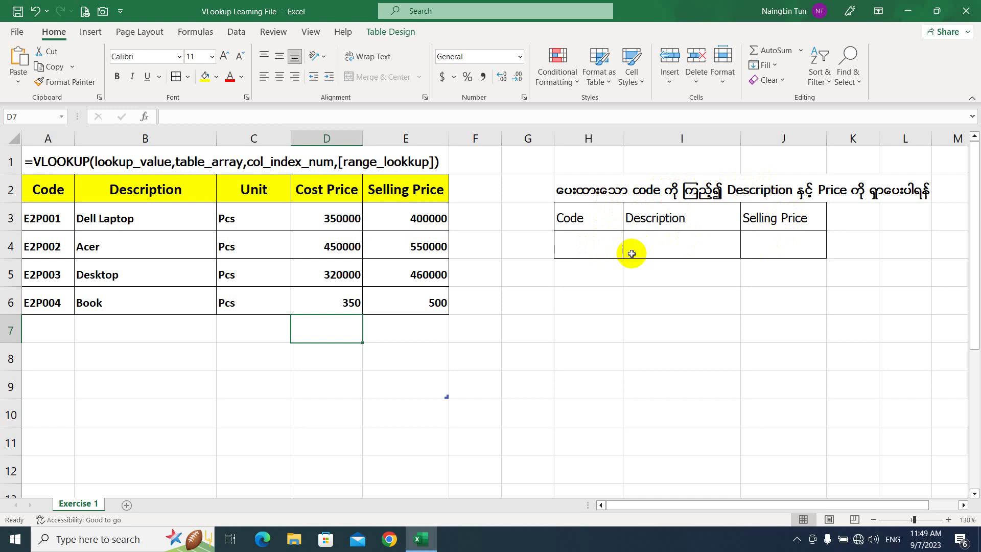
click(585, 247)
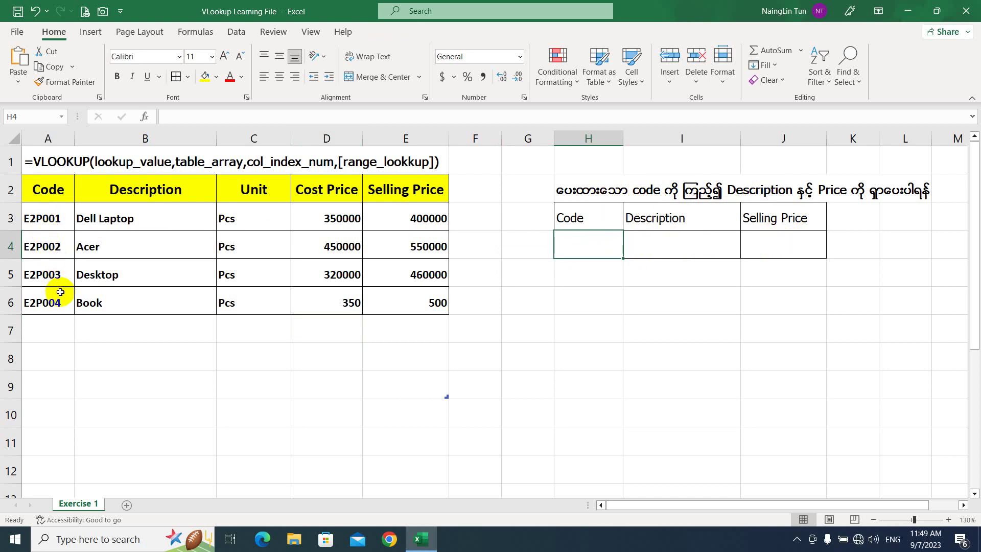
click(664, 245)
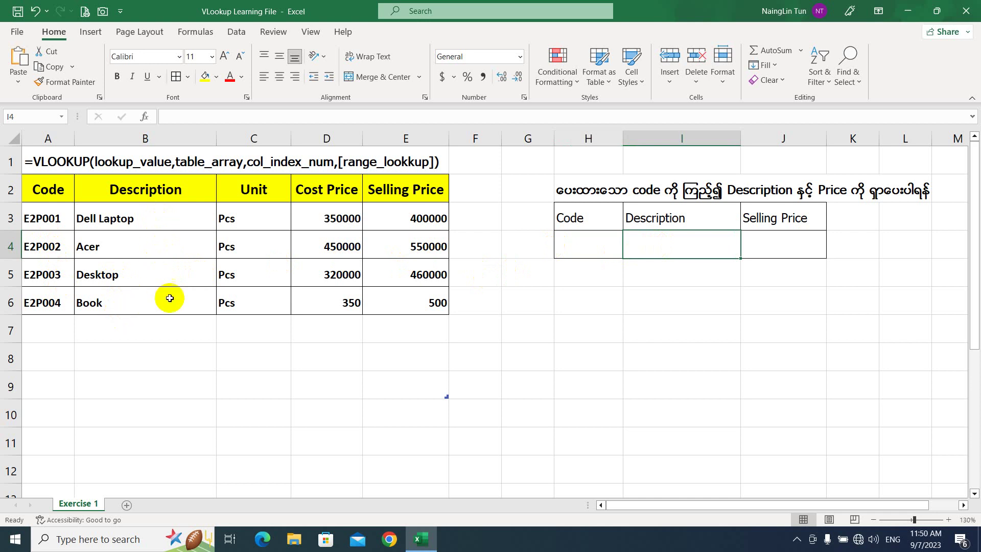
click(793, 246)
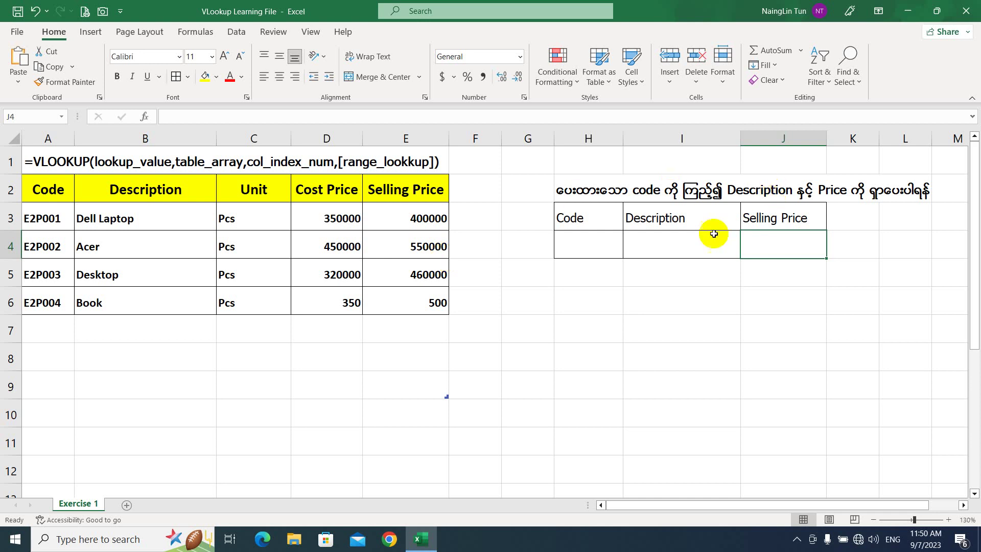
click(685, 251)
Step: Enter the code E2P001 in cell H4 of the lookup table
click(609, 245)
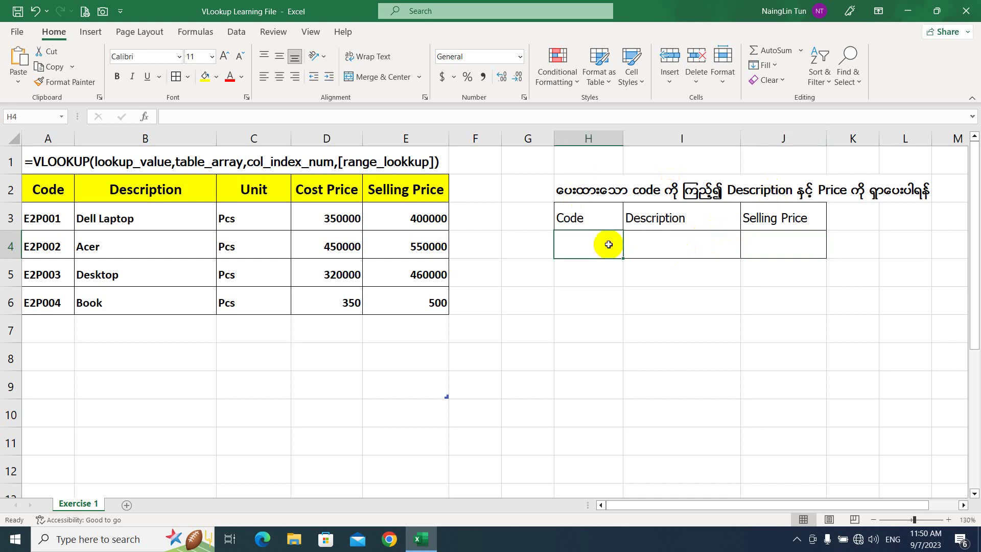
text(E)
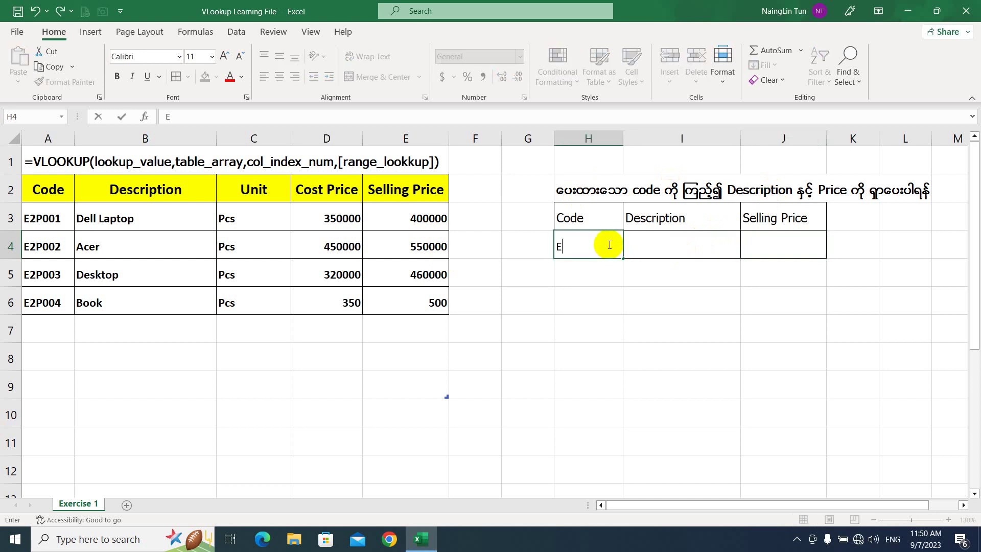
text(2P001)
key(Return)
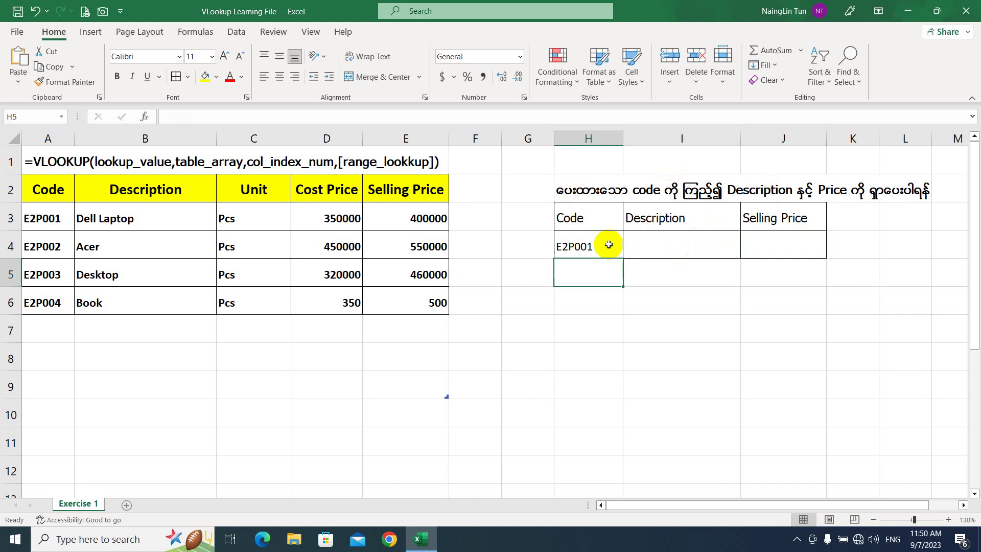
Step: Start a VLOOKUP formula in Description cell I4 with H4 as the lookup value
click(675, 240)
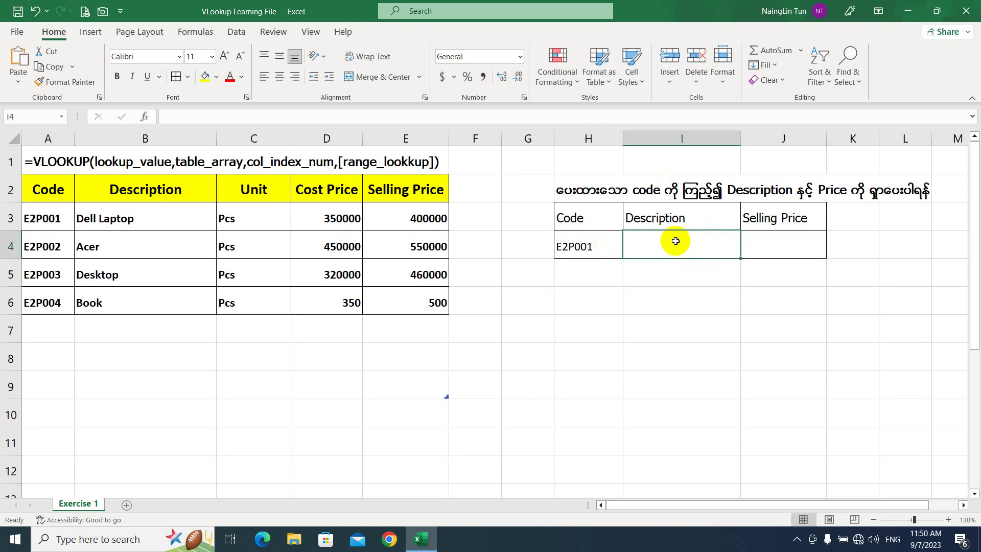
click(772, 243)
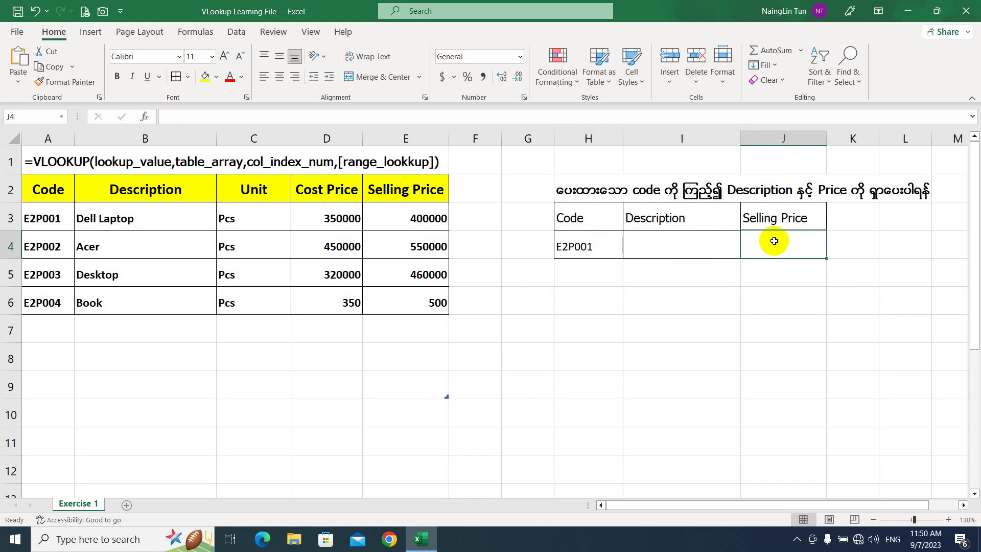
click(687, 250)
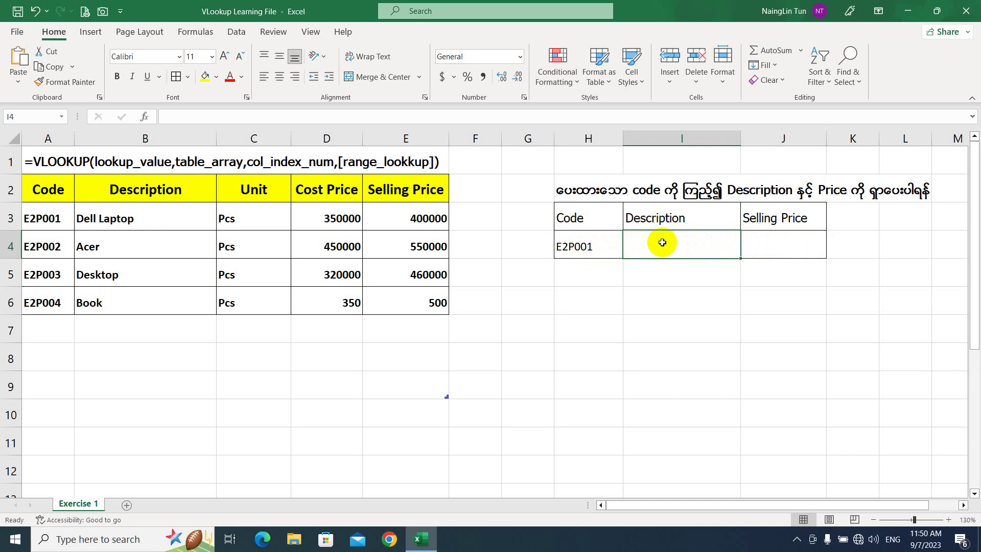
text(=vo)
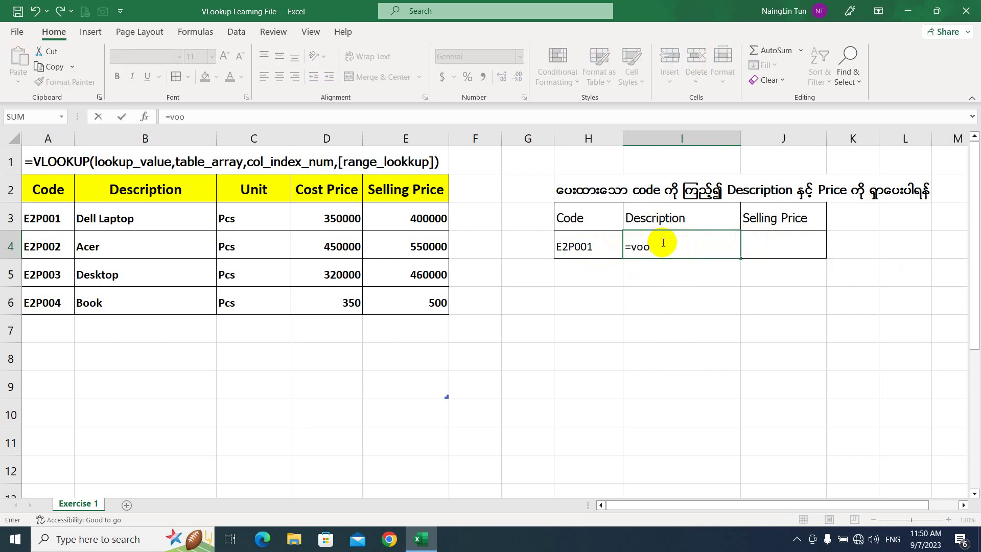
key(BackSpace)
text(look)
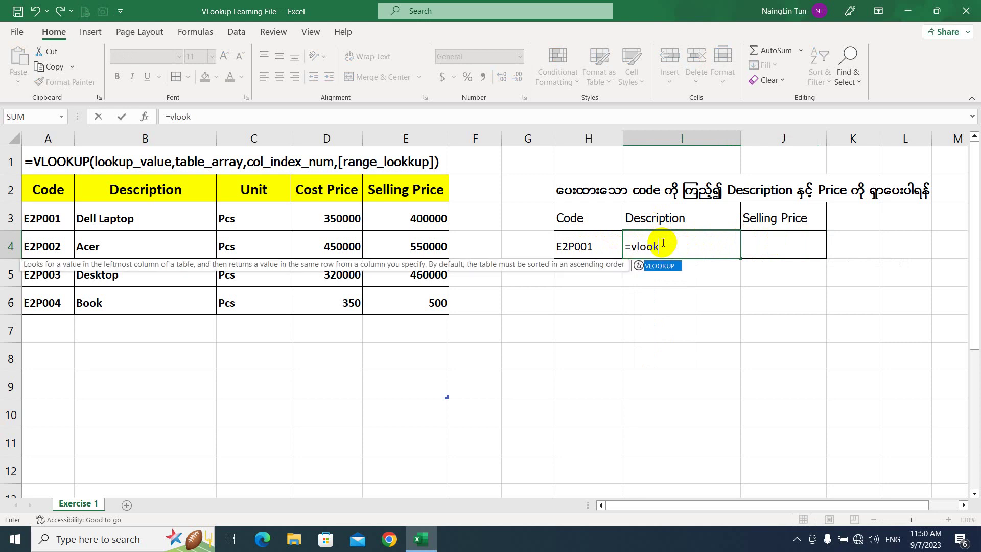
key(Tab)
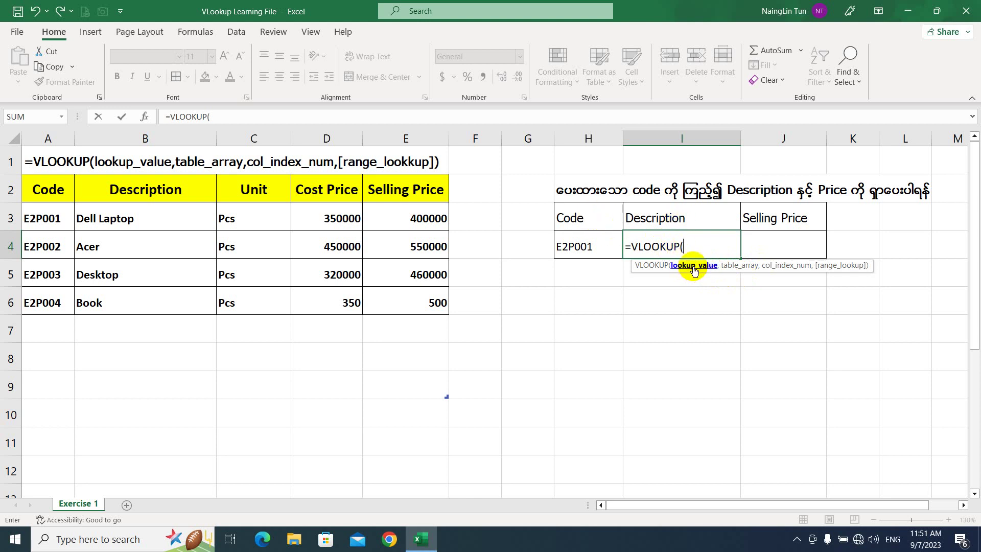
click(585, 244)
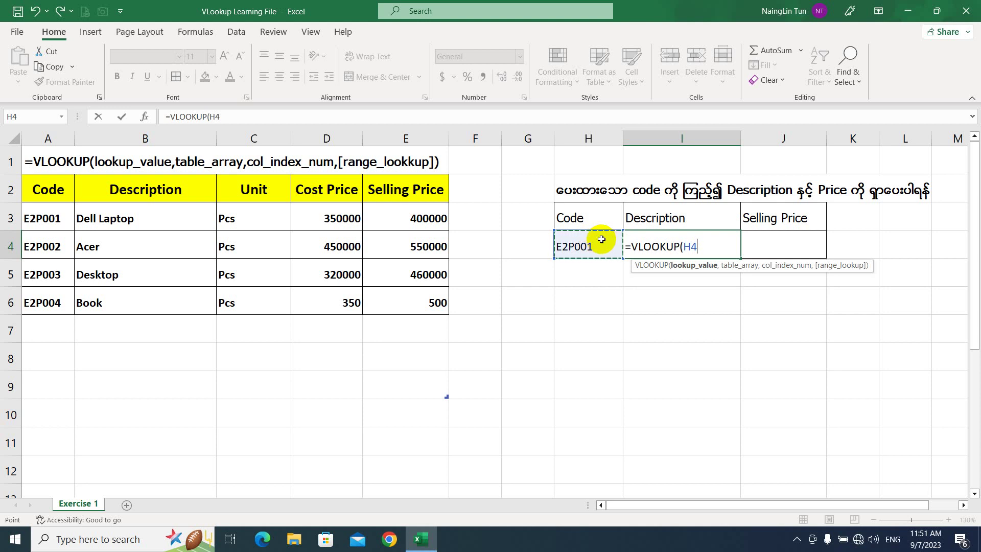
text(,)
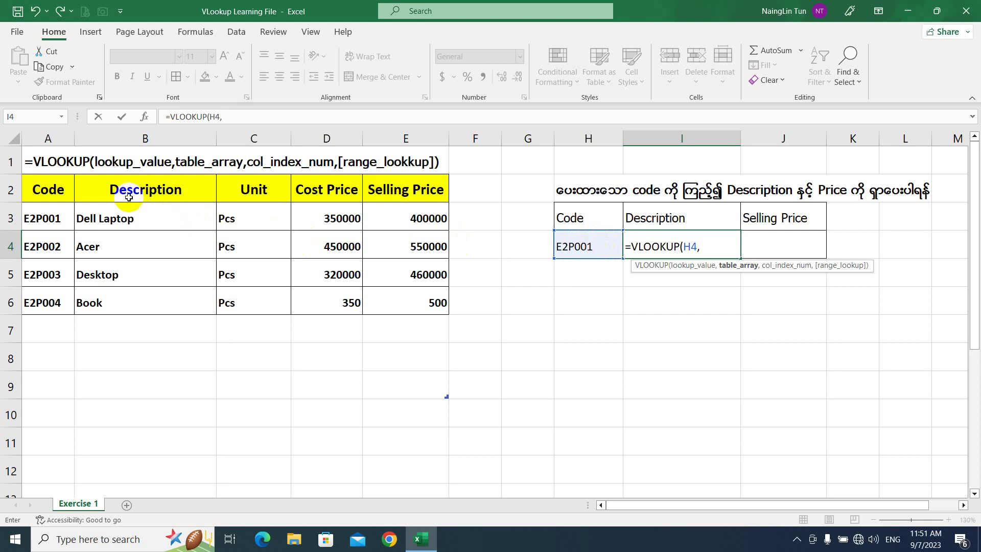
Step: Complete the I4 VLOOKUP formula with table array A2:E6, column index 2 and FALSE for an exact match
click(51, 190)
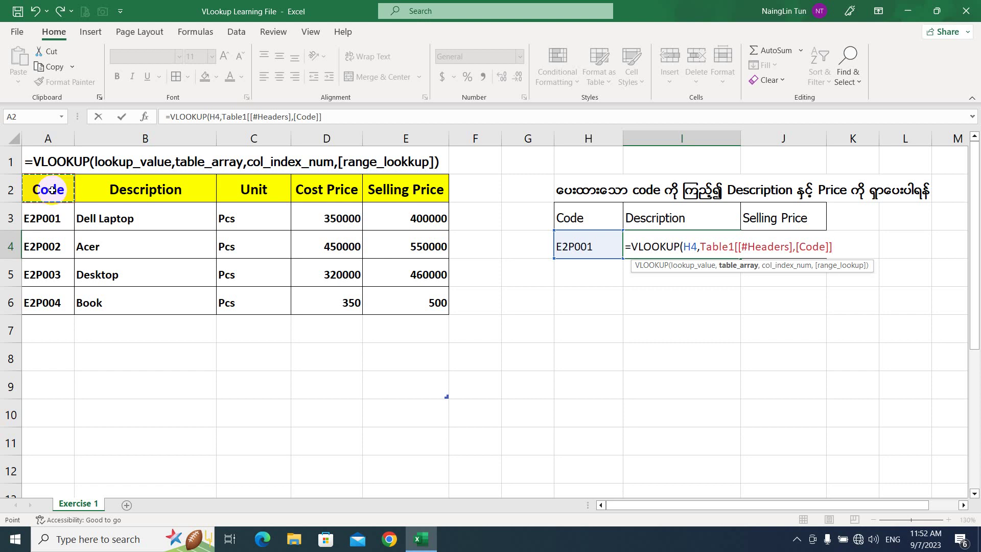
drag(52, 190, 441, 298)
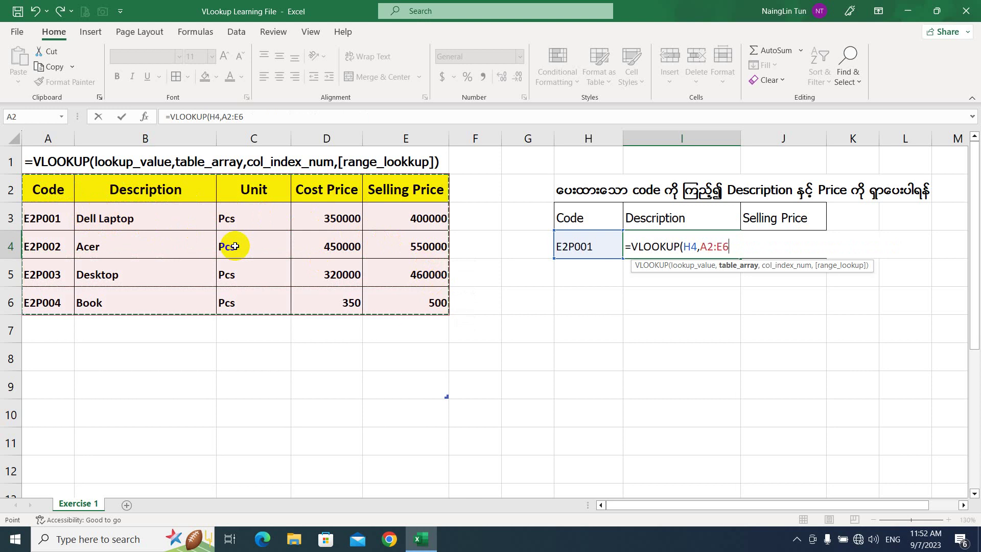
text(,)
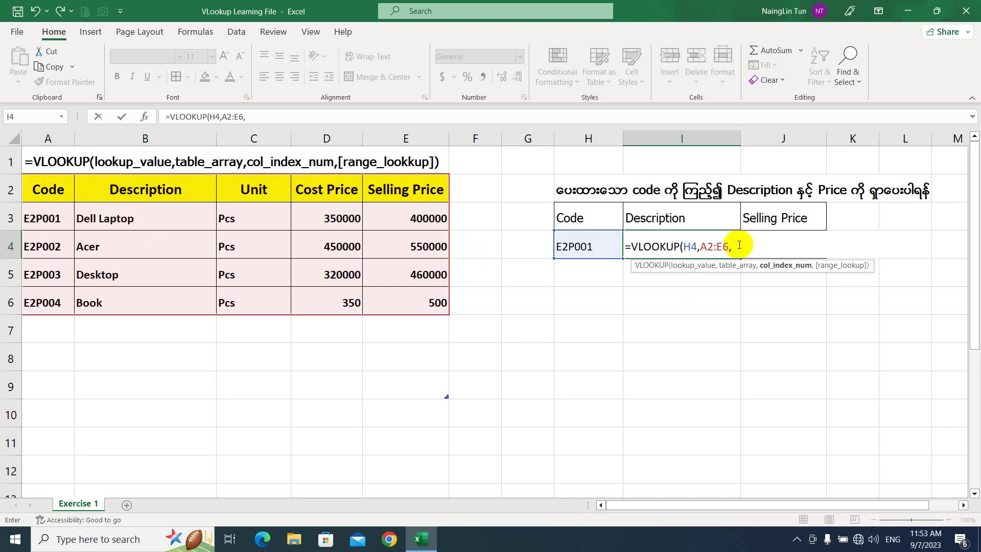
text(2,)
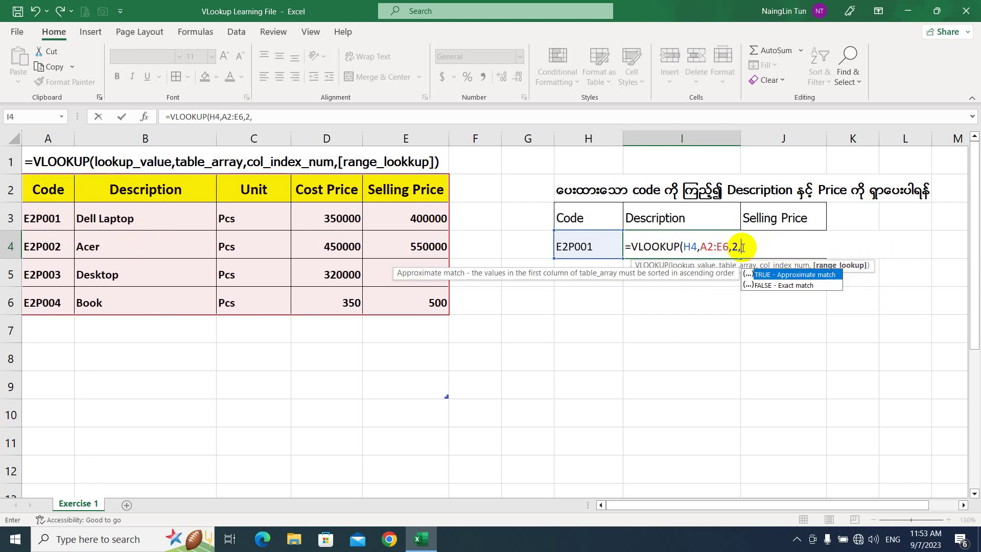
double_click(779, 287)
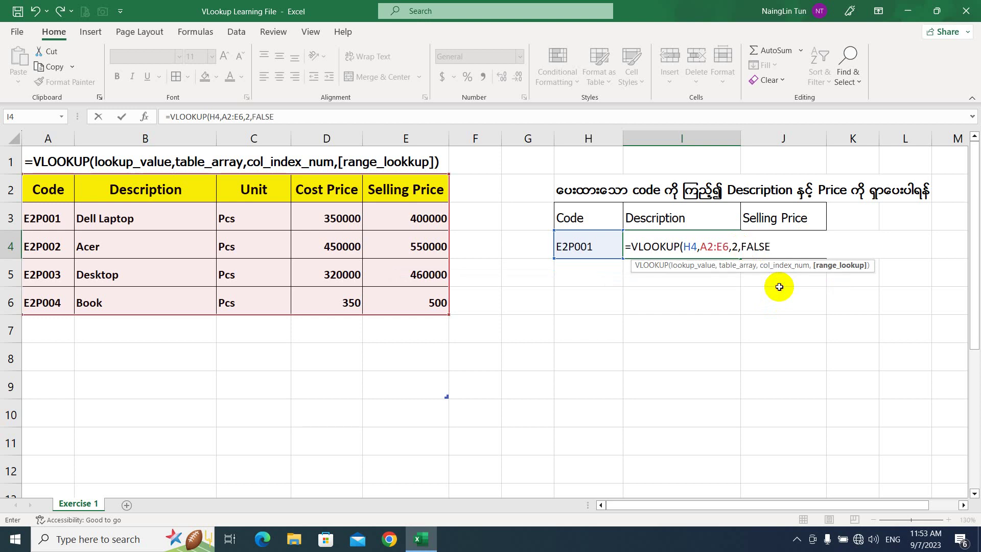
text())
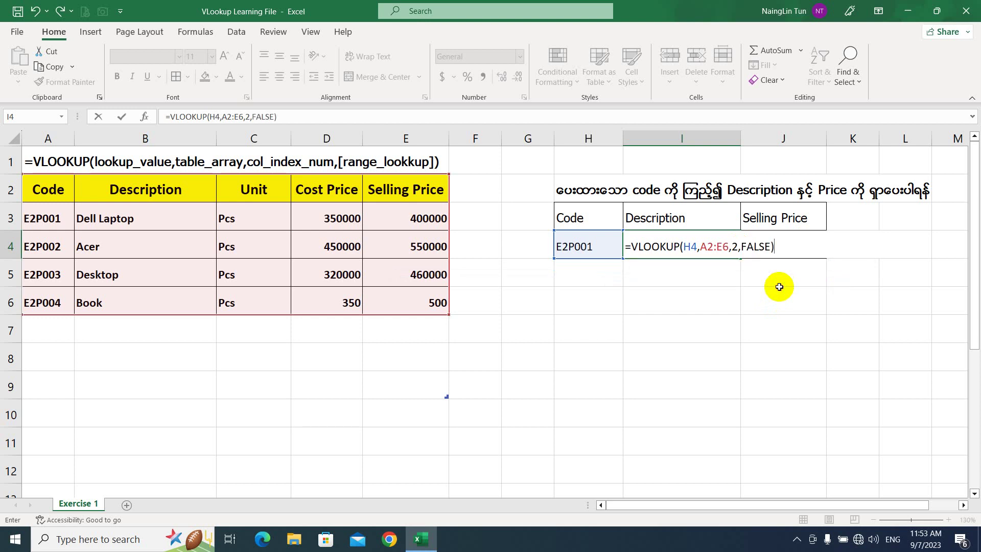
key(Return)
Step: Change the code in cell H4 to E2P002 and check the Description lookup in I4
click(662, 240)
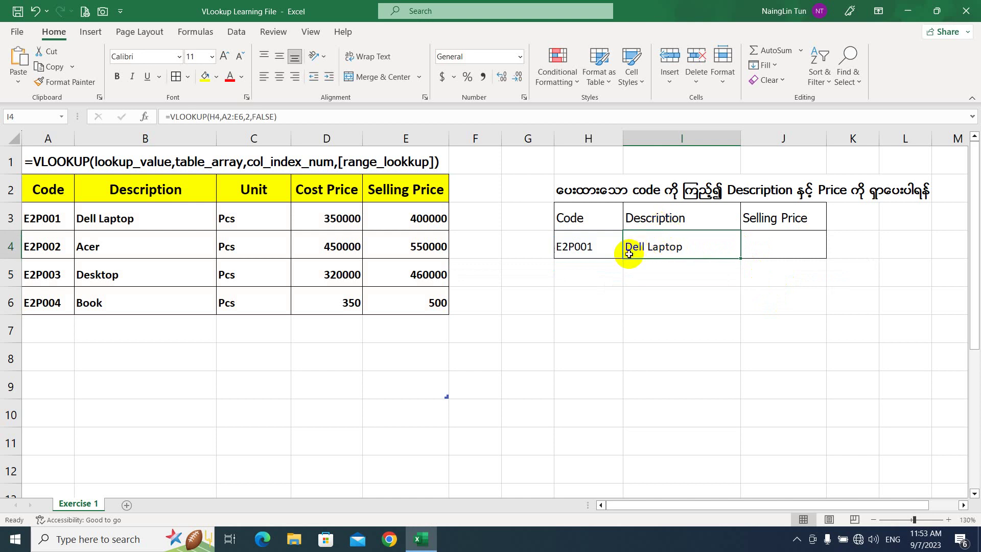
click(581, 247)
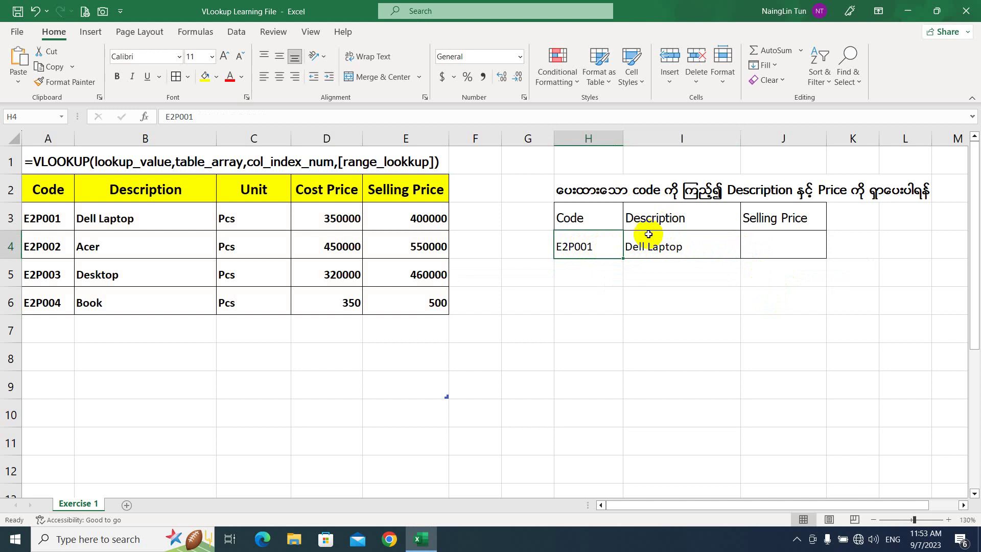
click(666, 248)
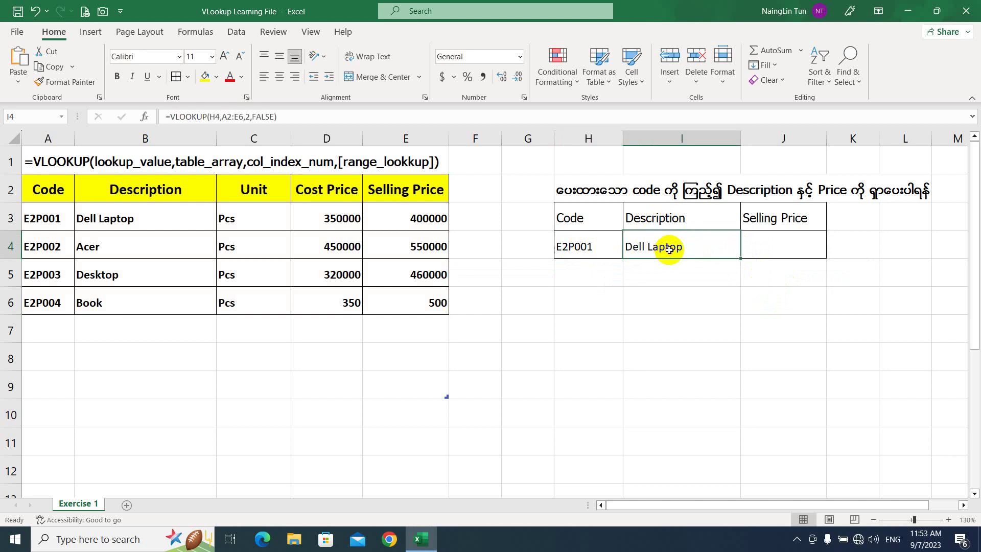
click(588, 244)
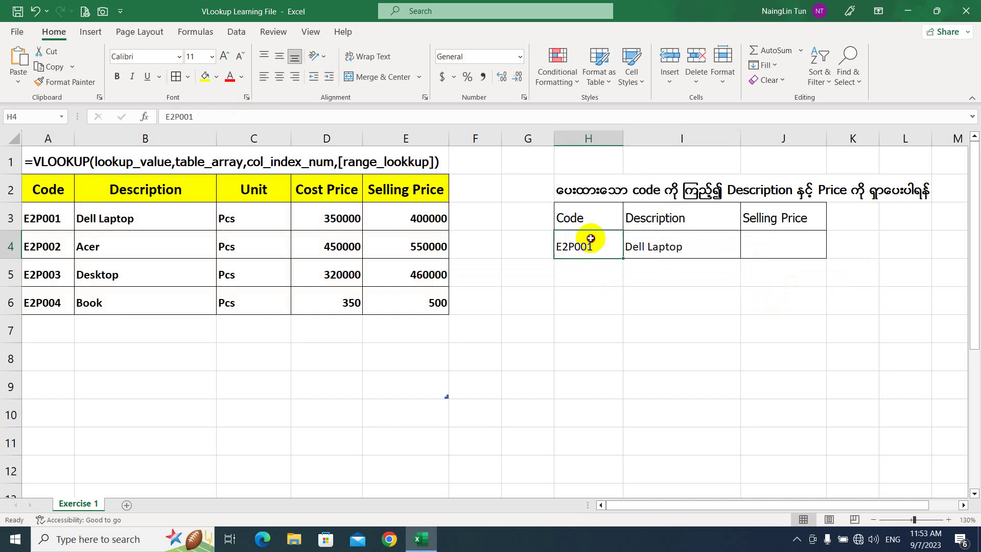
double_click(592, 247)
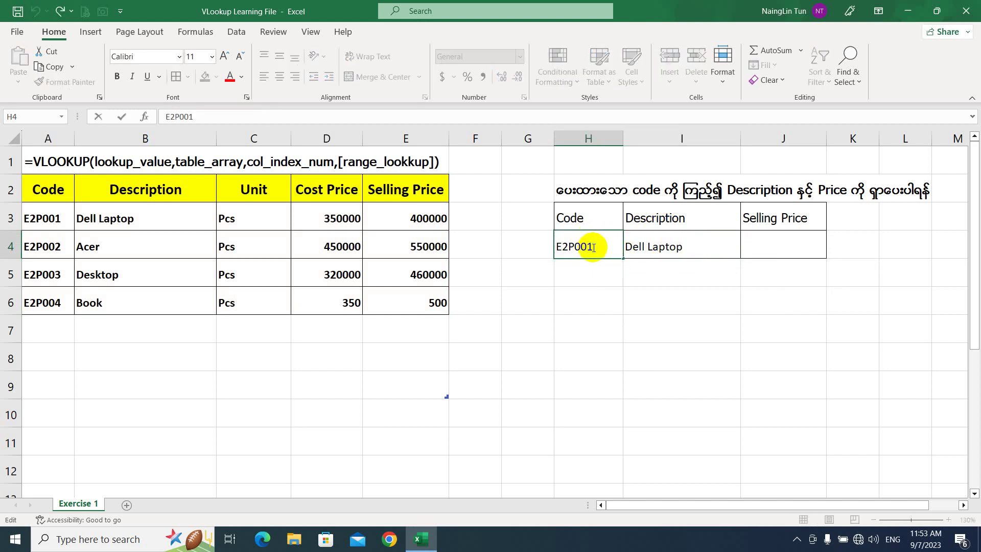
key(BackSpace)
text(2)
key(Return)
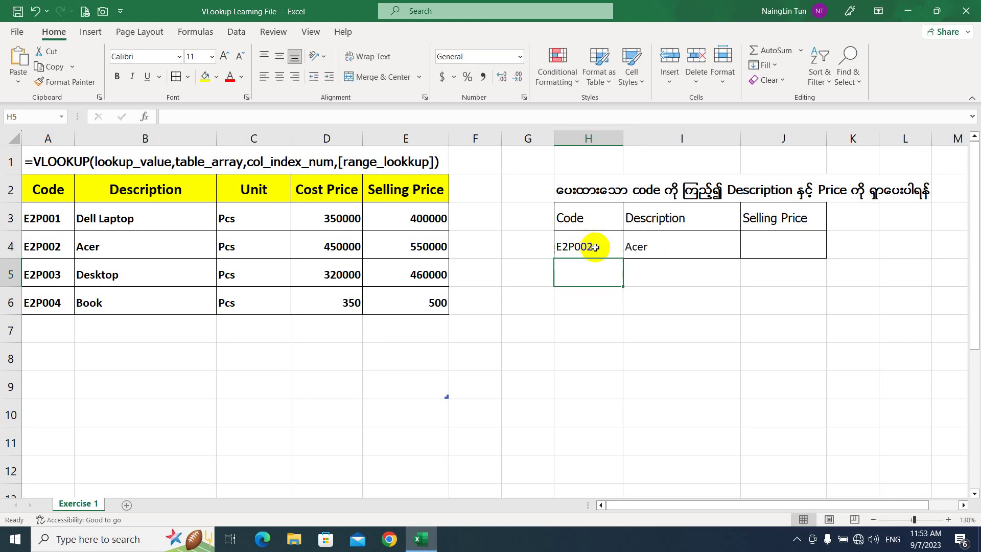
click(666, 246)
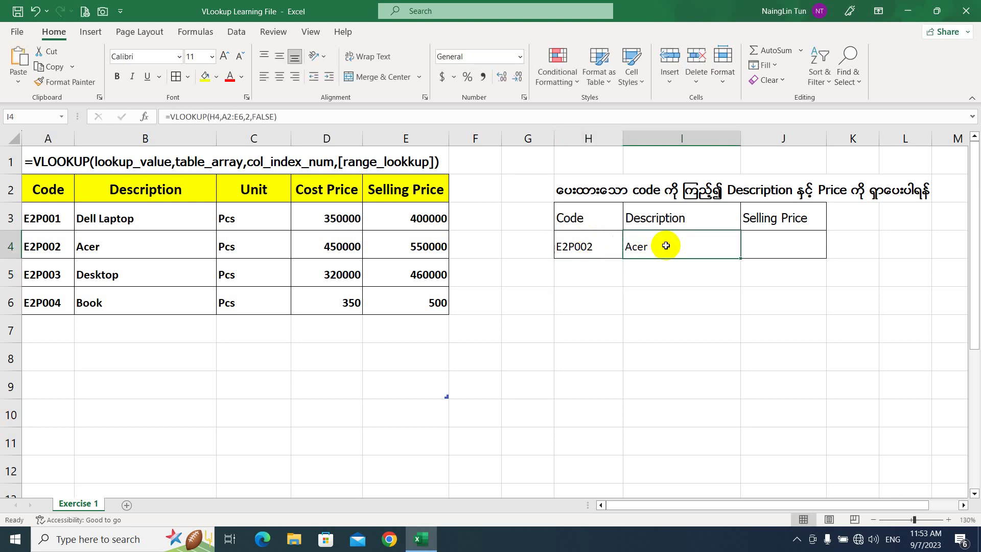
Step: Start a VLOOKUP formula in Selling Price cell J4 with H4 as the lookup value
click(776, 240)
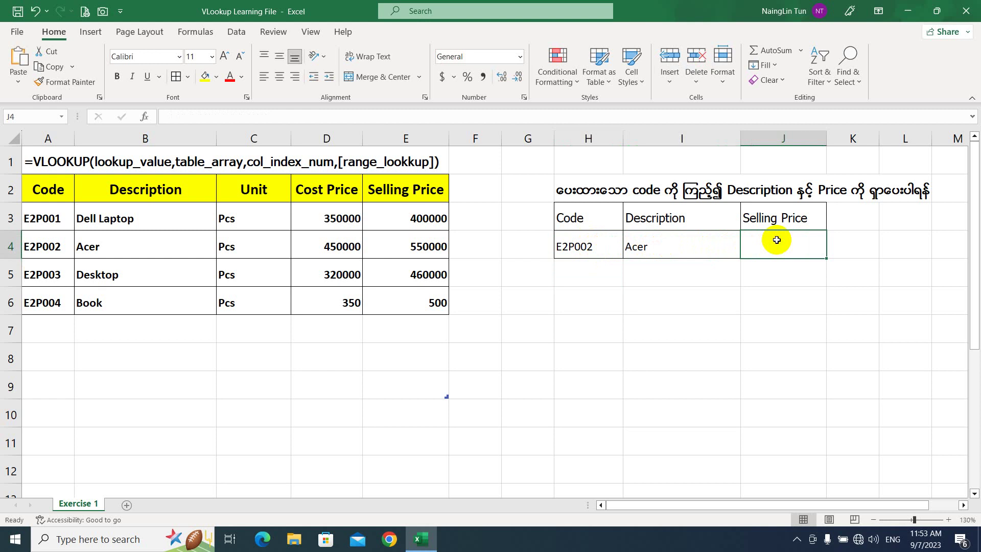
text(=)
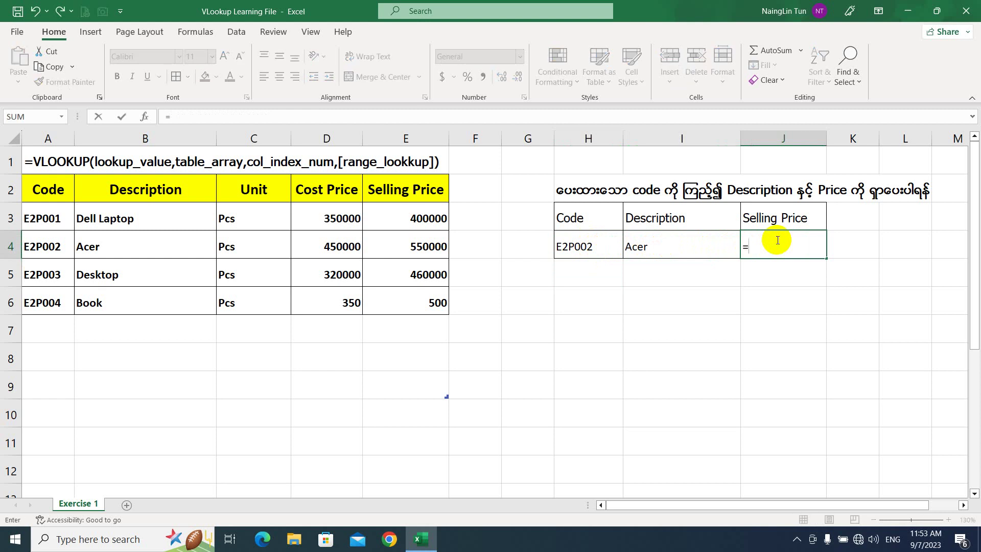
text(vlook)
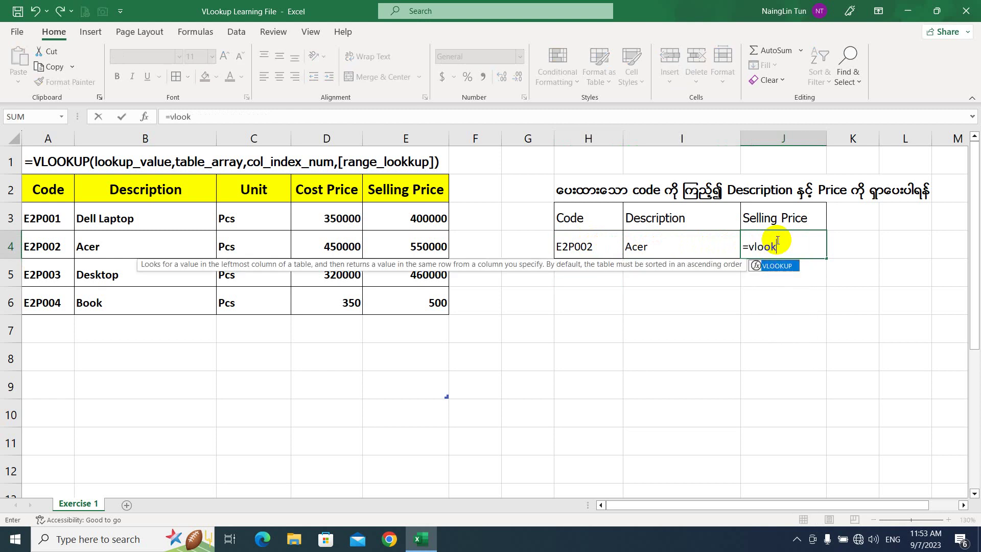
key(Tab)
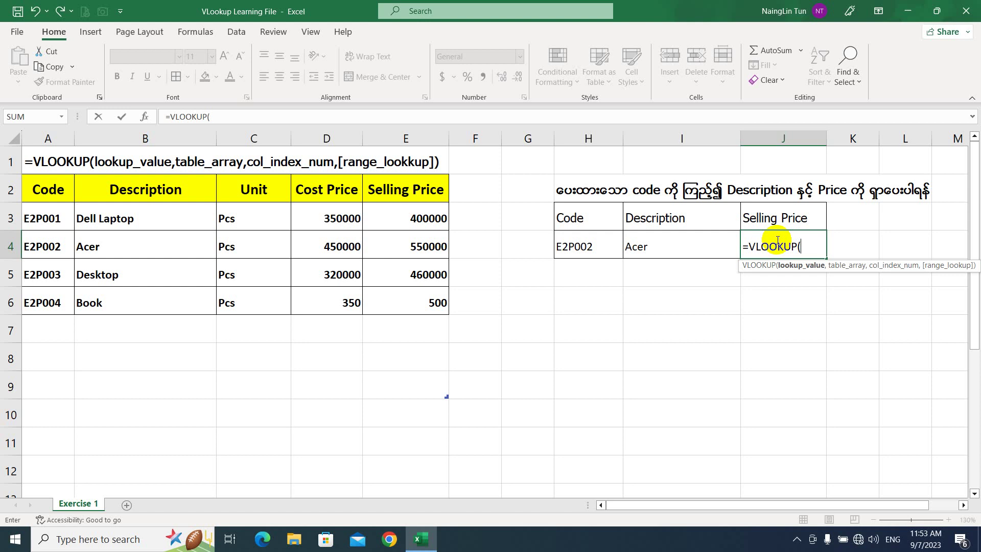
click(586, 248)
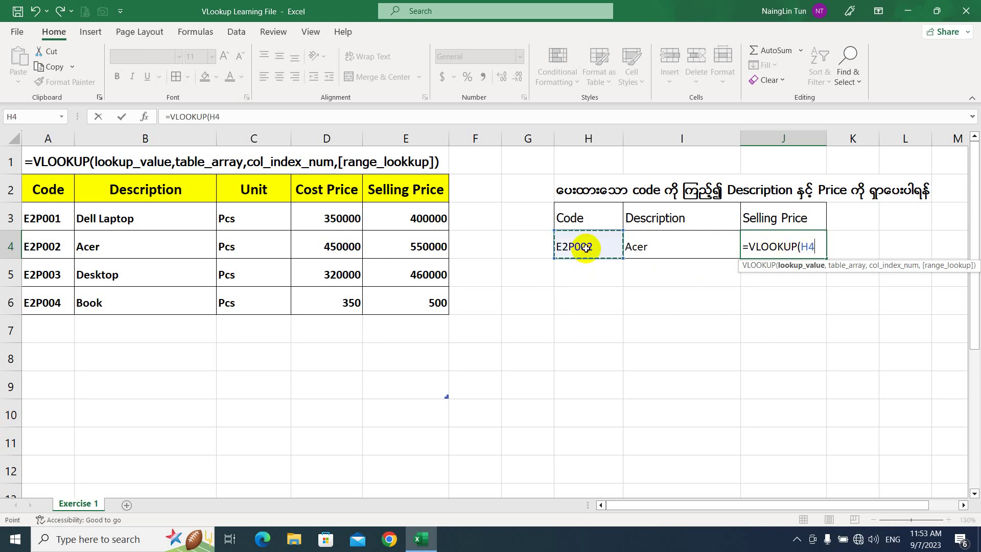
text(,)
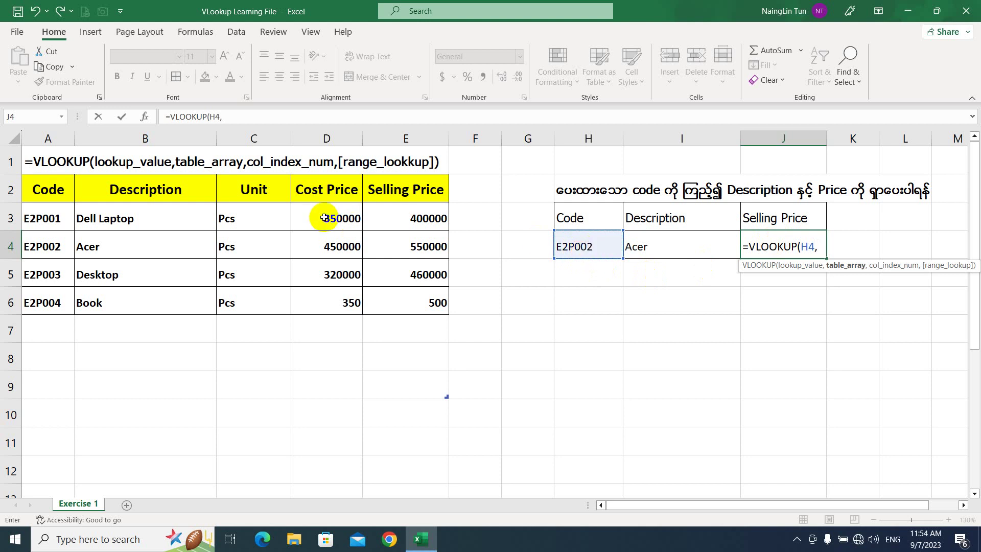
Step: Complete the J4 VLOOKUP formula with table array A2:E6, column index 5 and 0 for an exact match
click(55, 191)
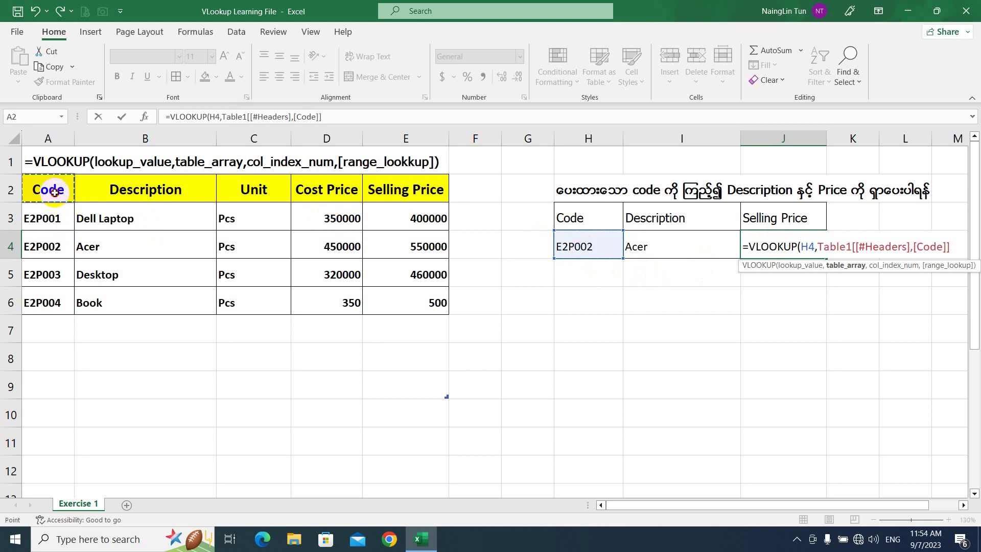
drag(55, 192, 411, 297)
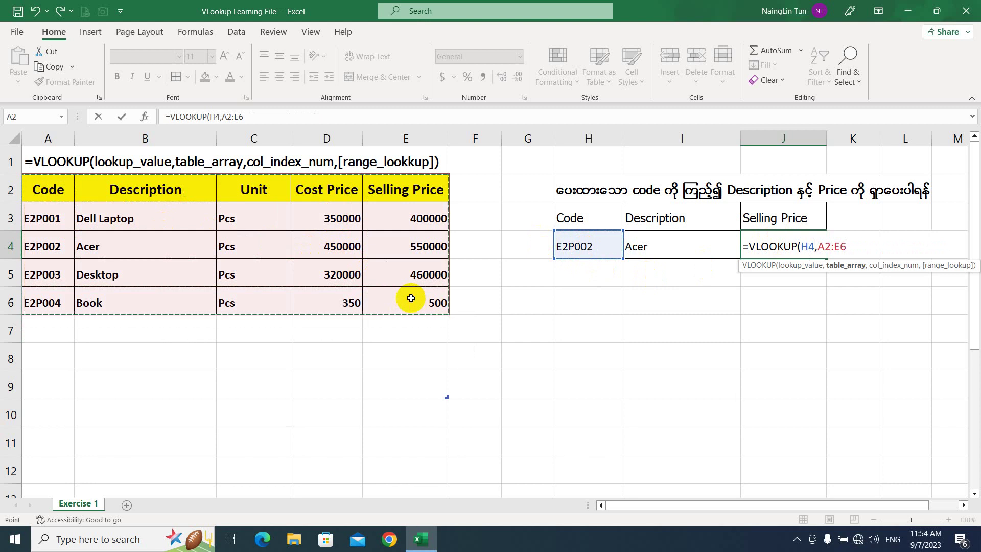
text(,)
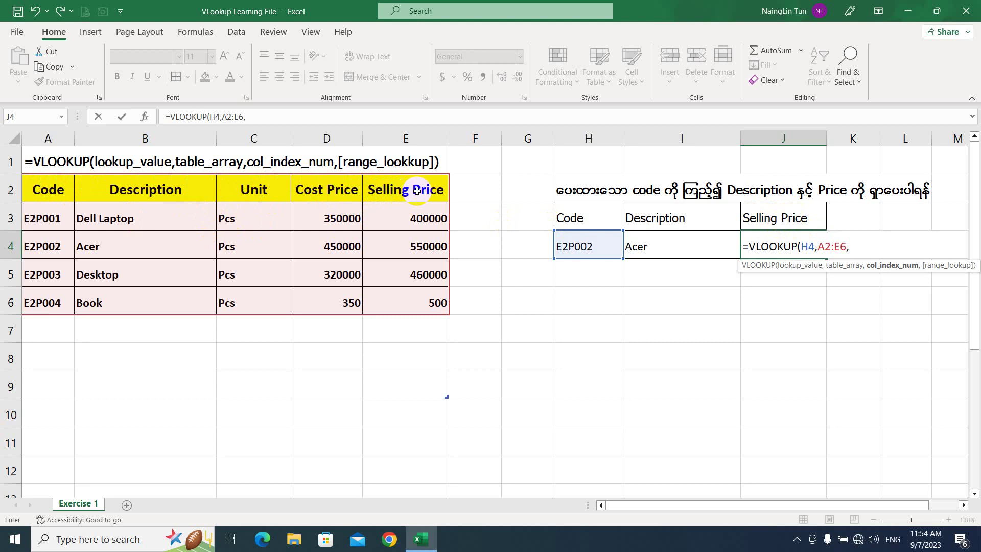
text(5)
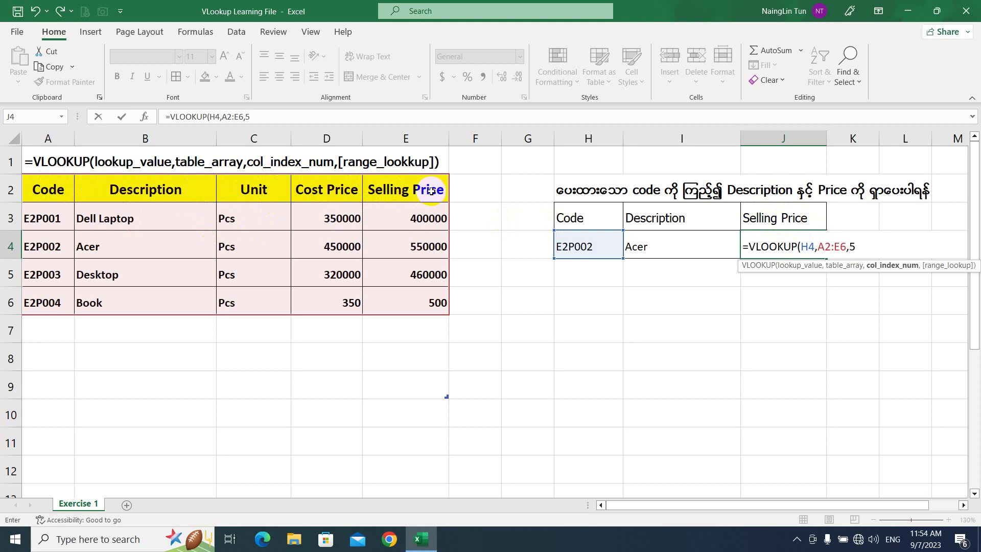
text(,)
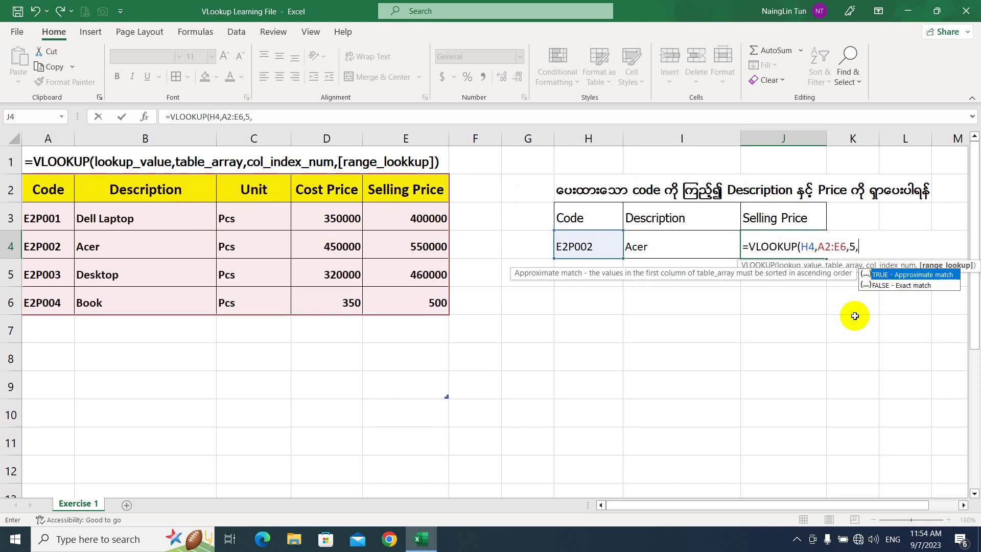
text(0)
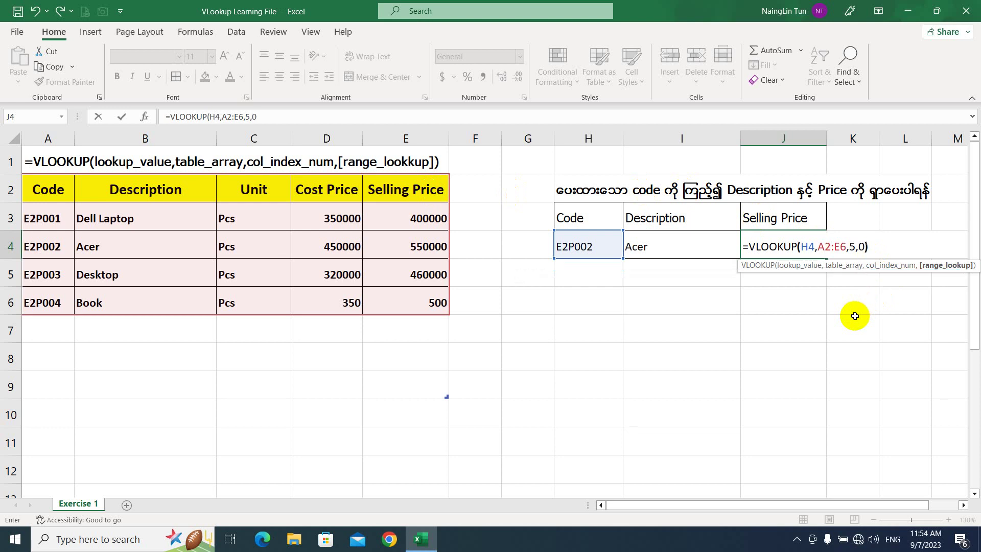
text())
key(Return)
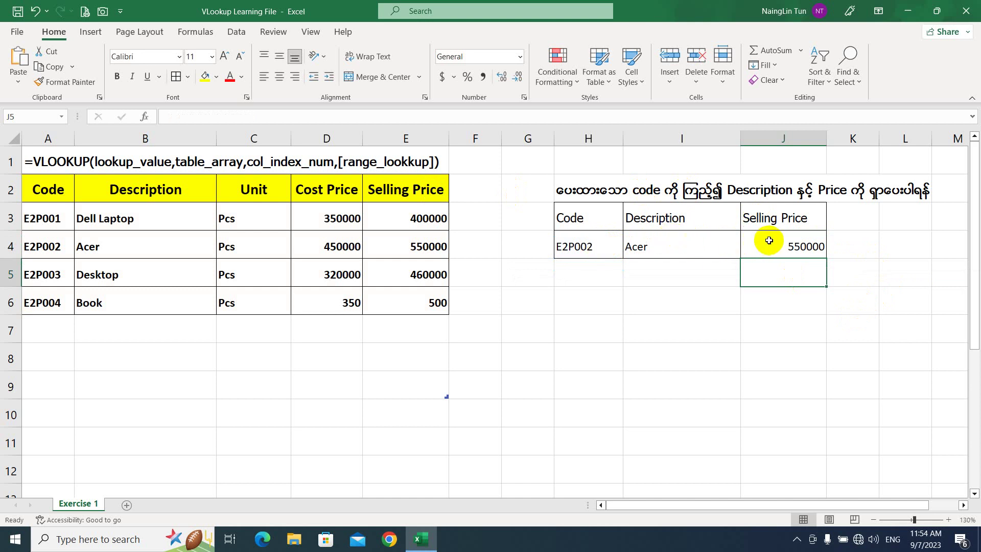
Step: Change the code in cell H4 to E2P004 and check the lookup formulas in I4 and J4
double_click(597, 247)
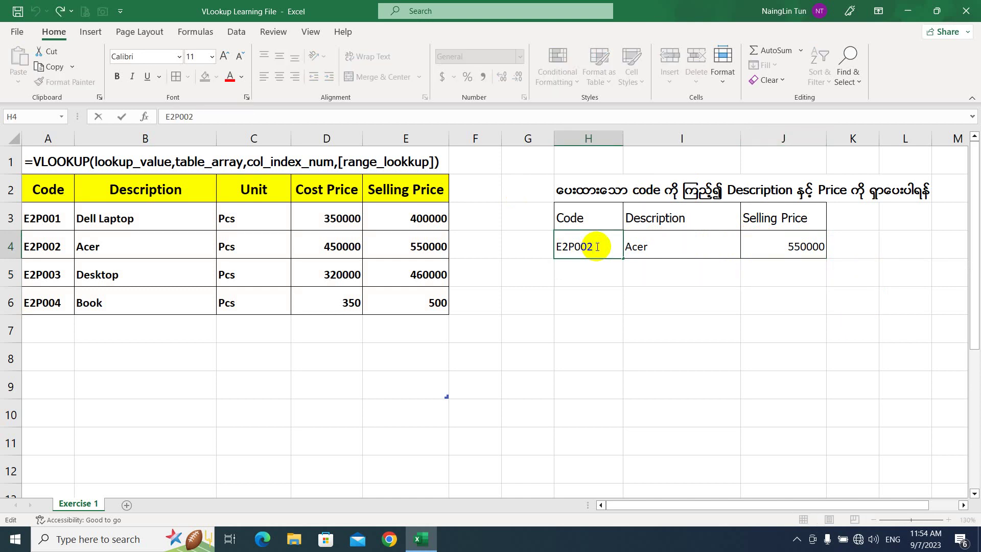
key(BackSpace)
text(4)
key(Return)
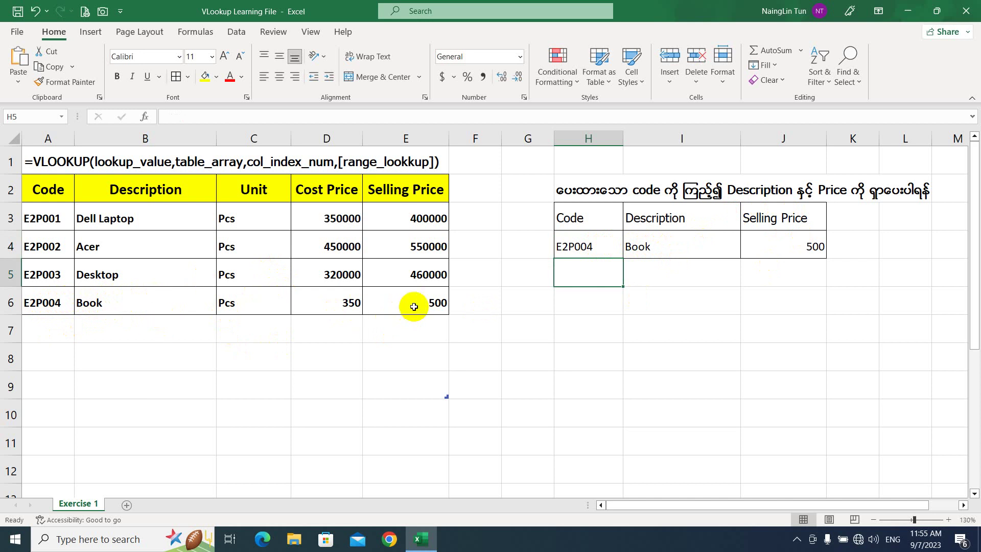
click(659, 246)
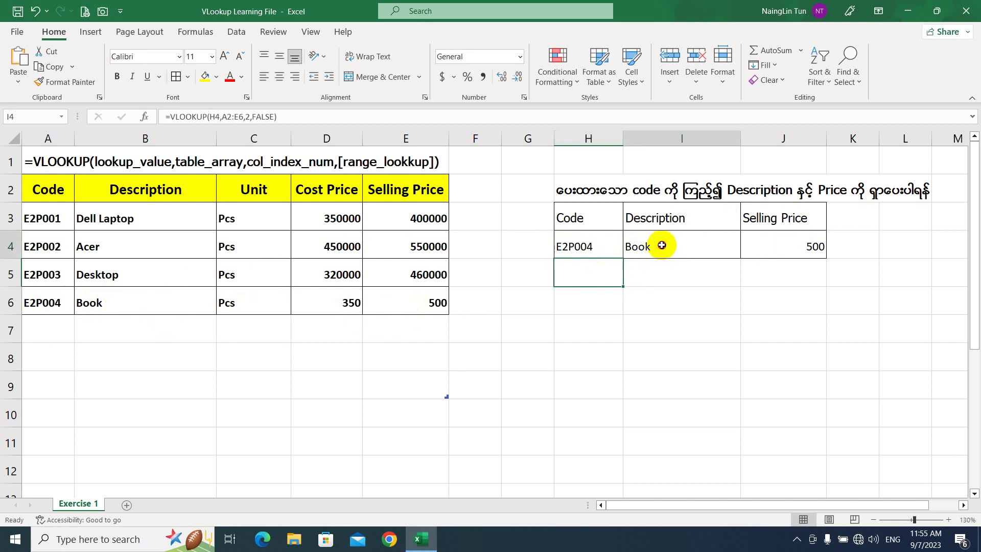
click(789, 250)
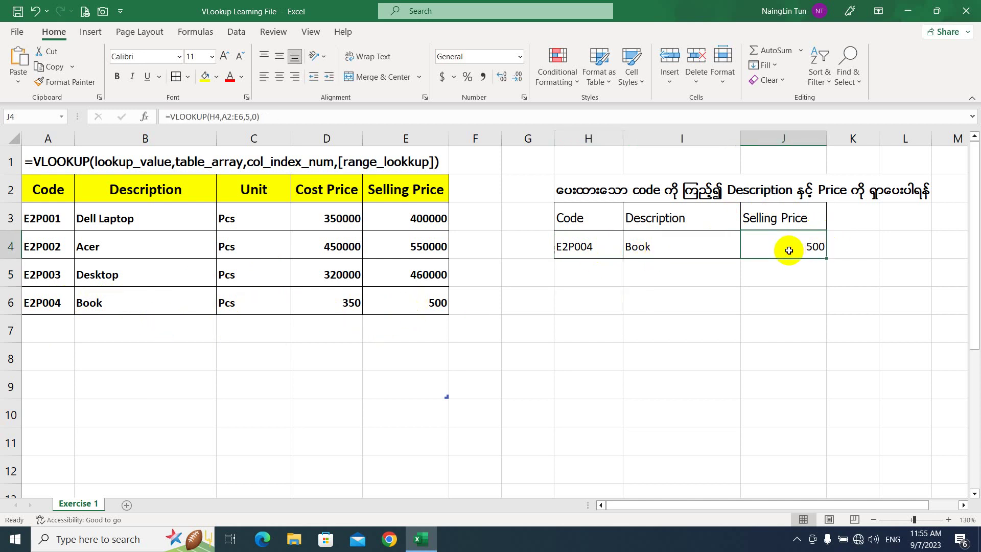
Step: Add list data validation to code cell H4, using the product codes in $A$3:$A$6 as the source
click(603, 249)
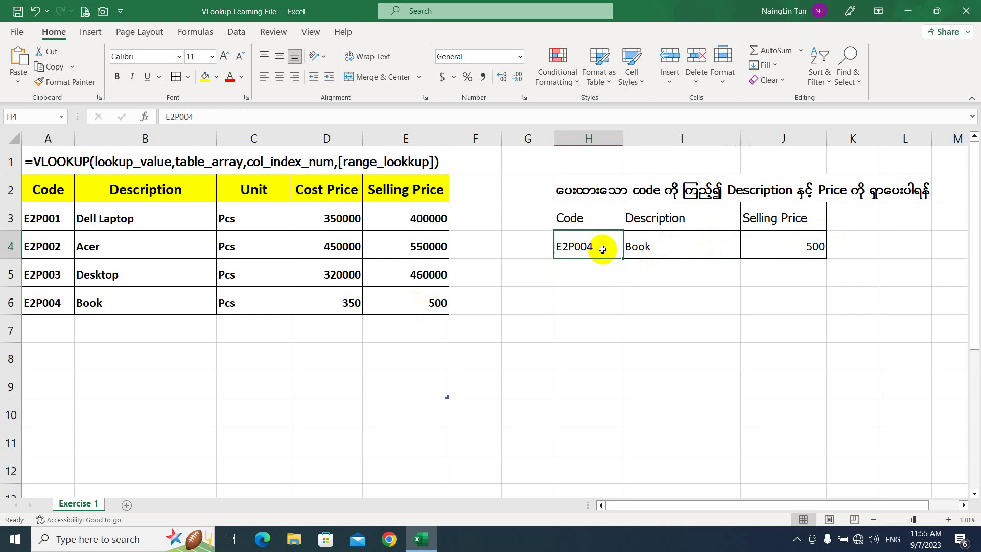
click(238, 32)
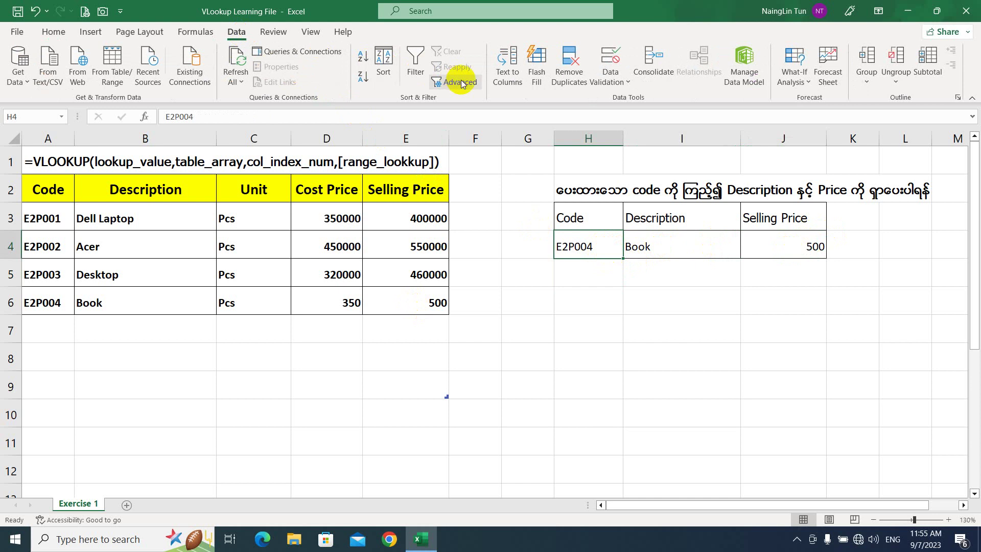
click(627, 82)
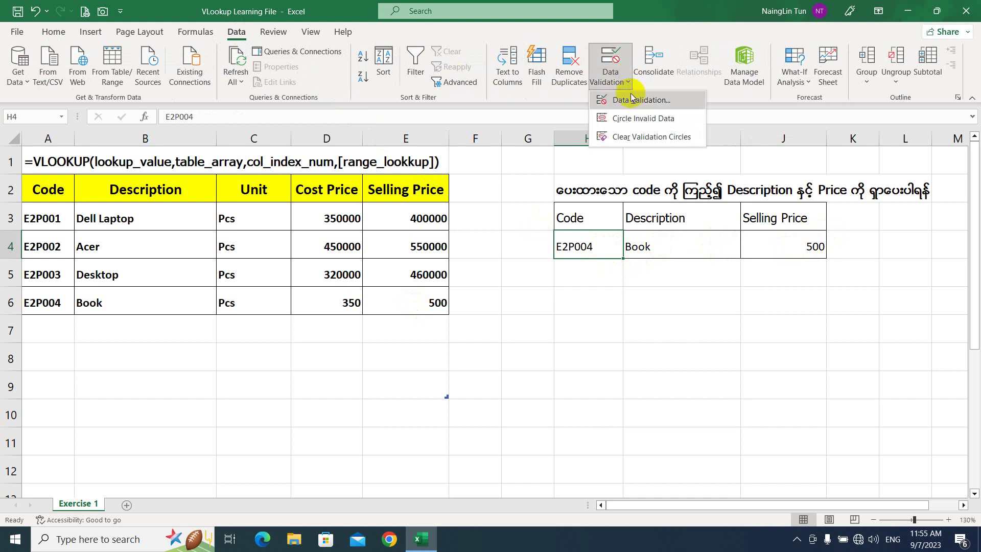
click(633, 100)
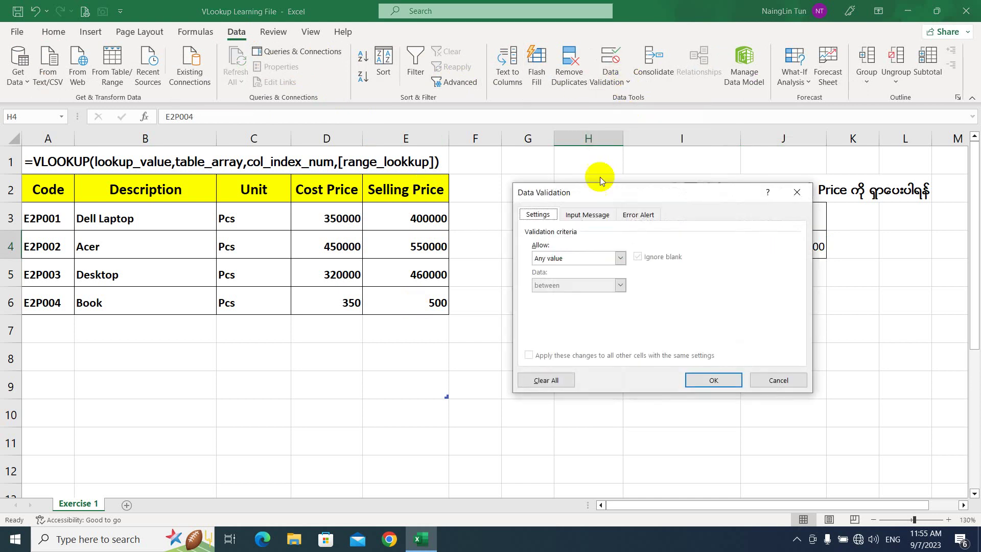
click(566, 258)
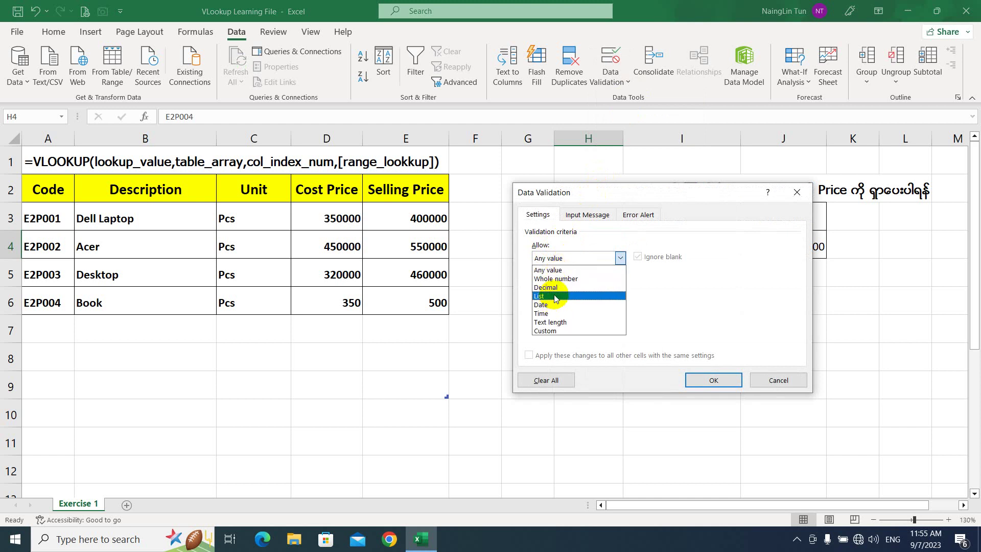
click(556, 297)
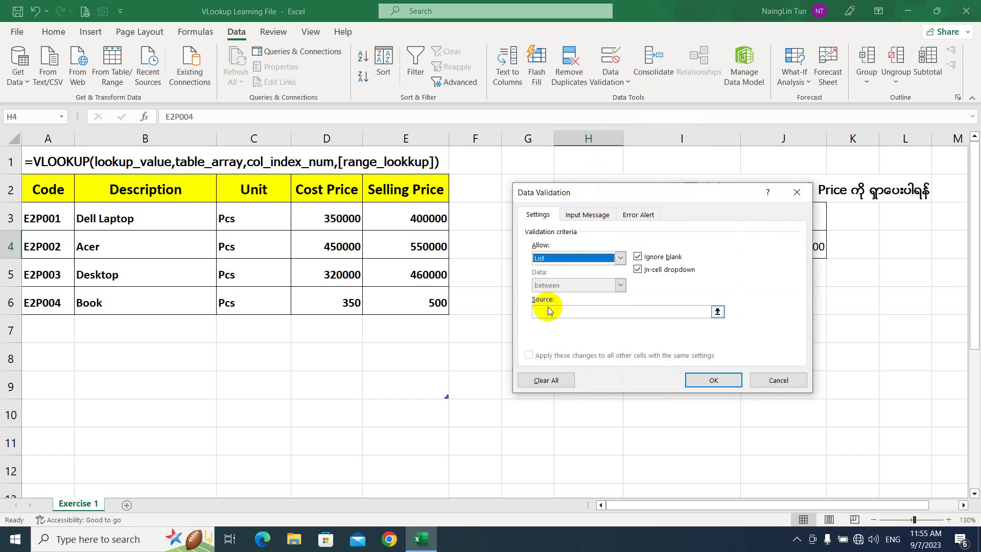
click(550, 311)
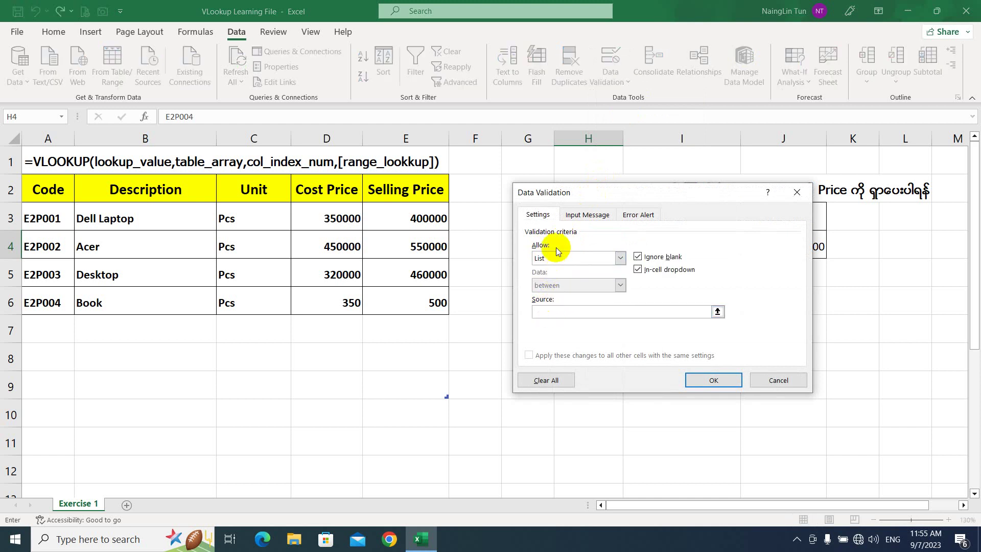
click(44, 216)
drag(44, 215, 47, 302)
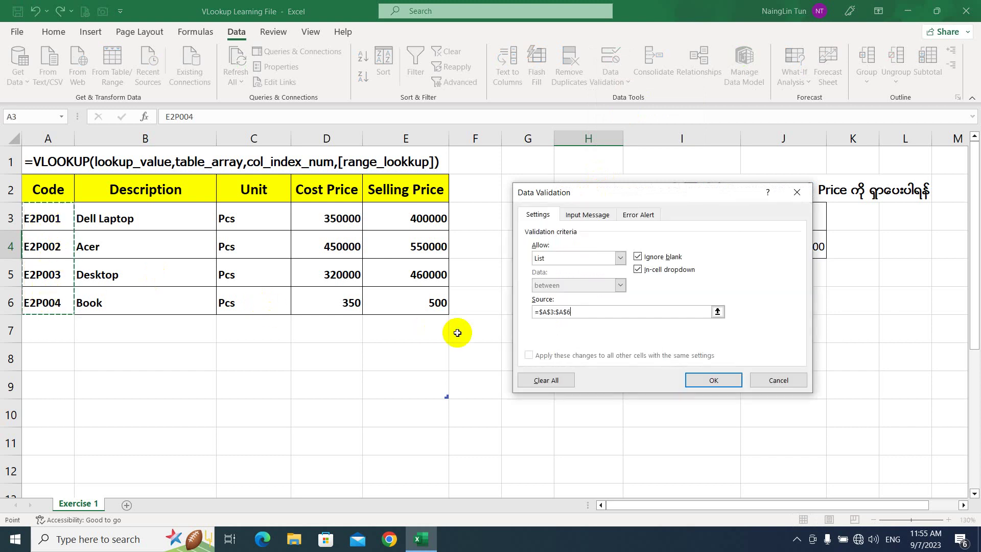
click(717, 381)
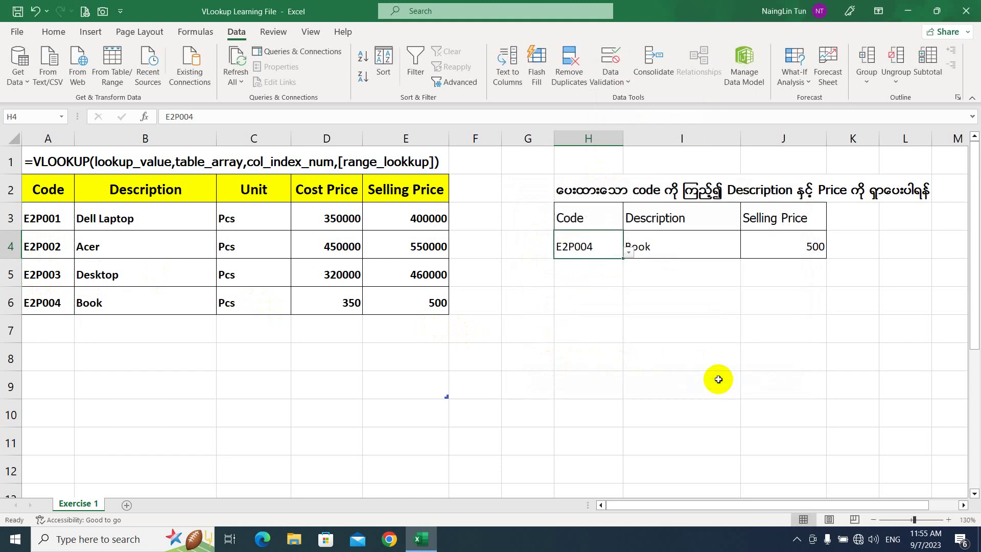
Step: Test the H4 dropdown by choosing E2P001, E2P002 and finally E2P003
click(629, 252)
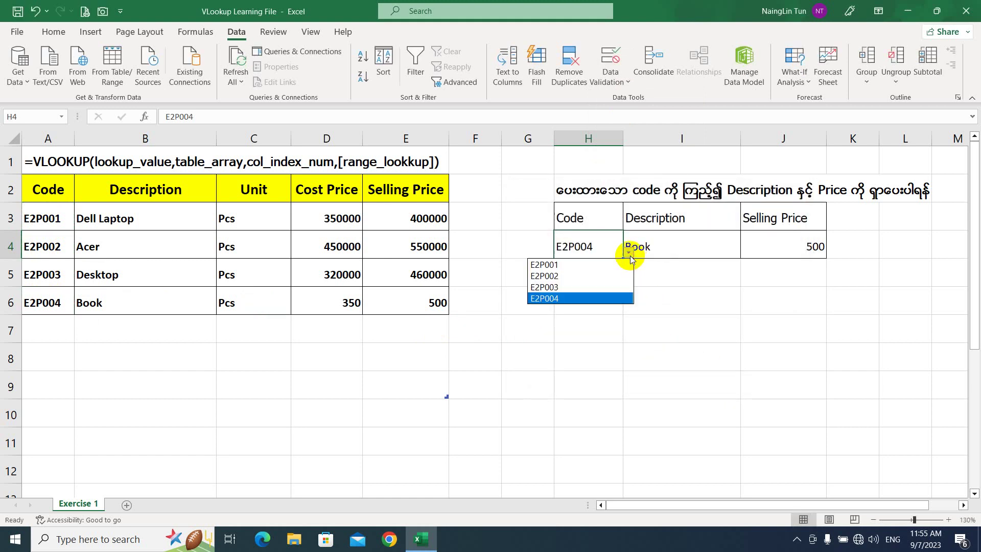
click(586, 266)
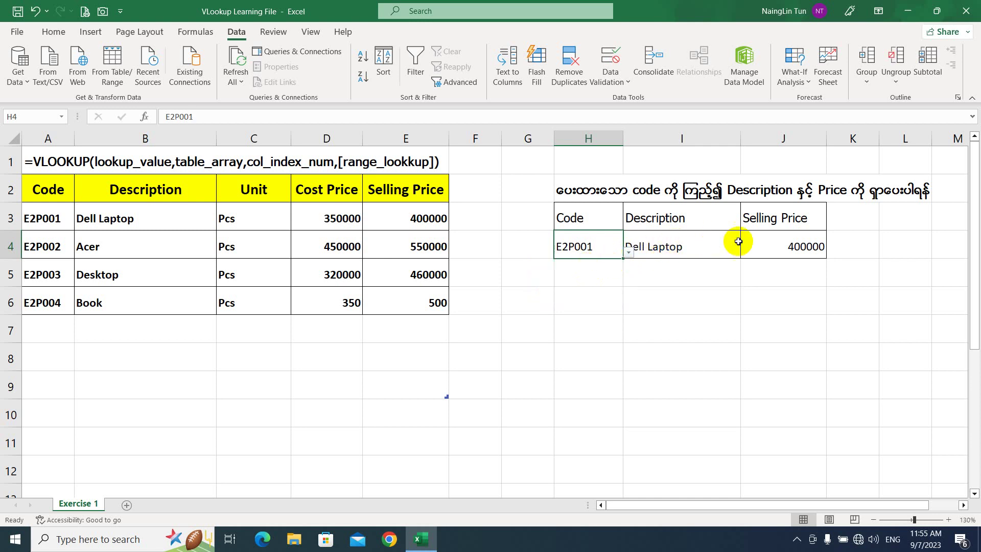
click(629, 252)
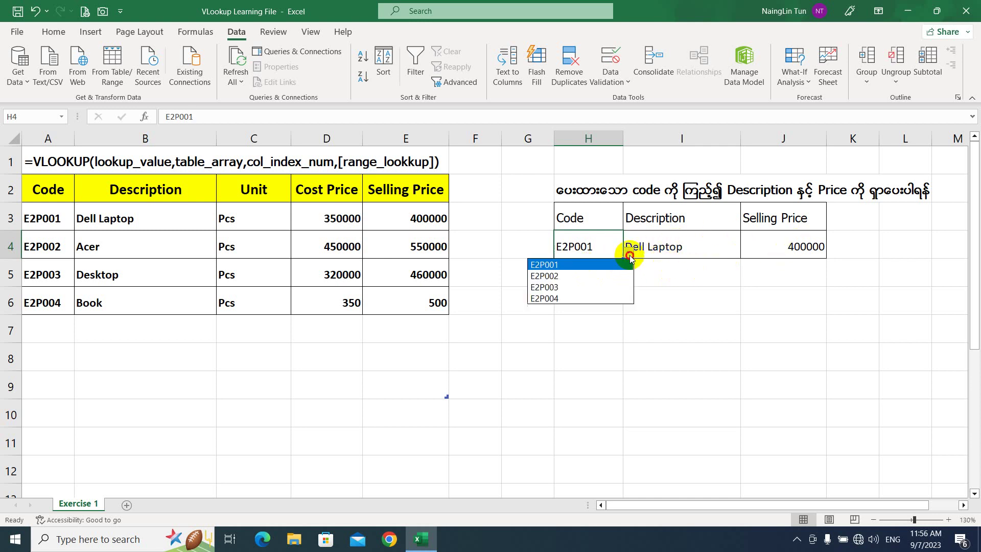
click(583, 276)
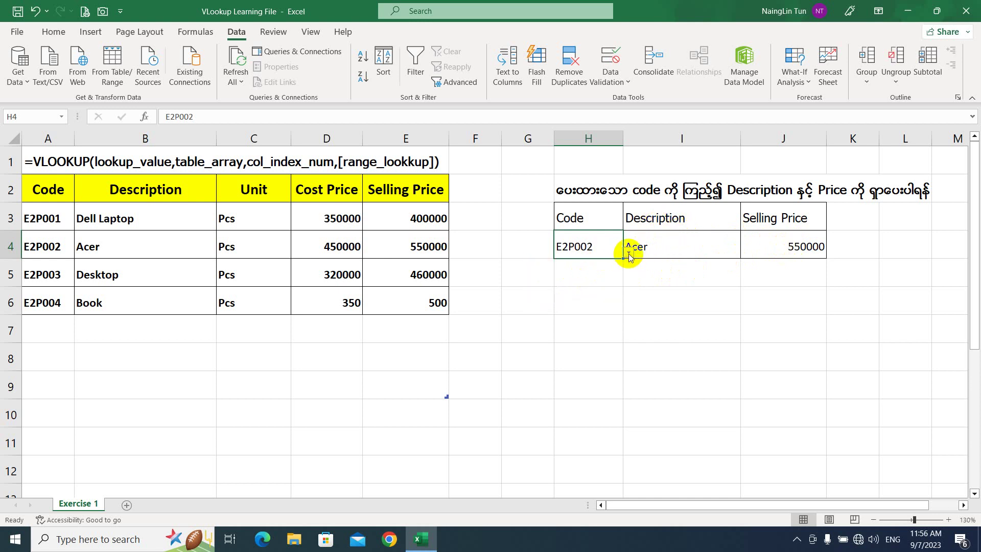
click(629, 252)
click(584, 286)
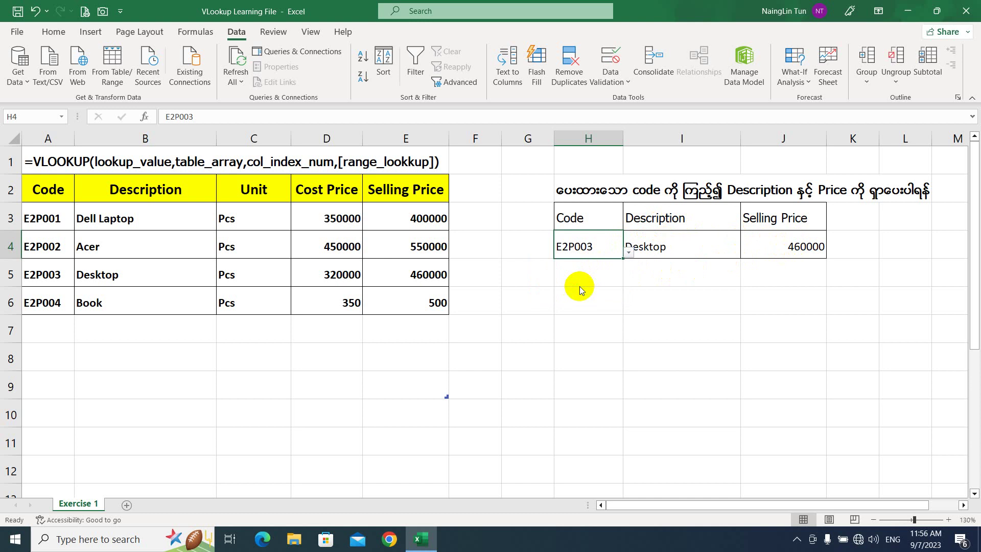
click(585, 281)
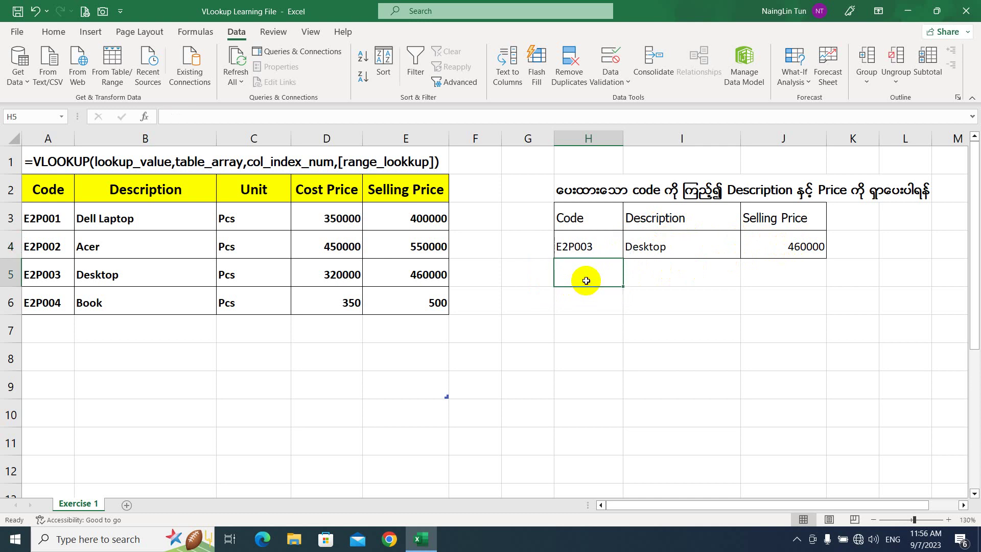